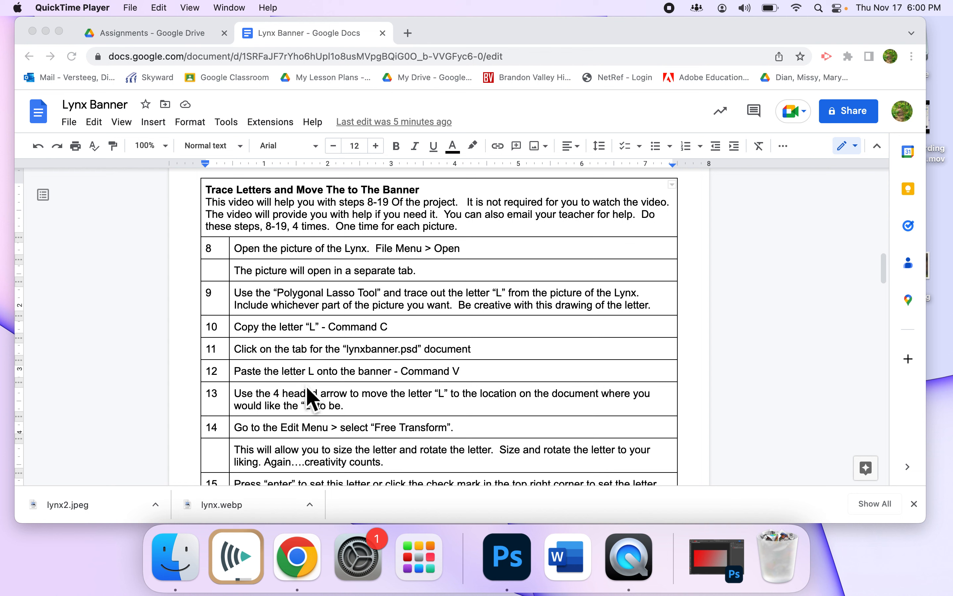
Switch to Photoshop and open the picture lynx2.jpeg from the Desktop folder
{"action": "left_click", "coordinate": [706, 566]}
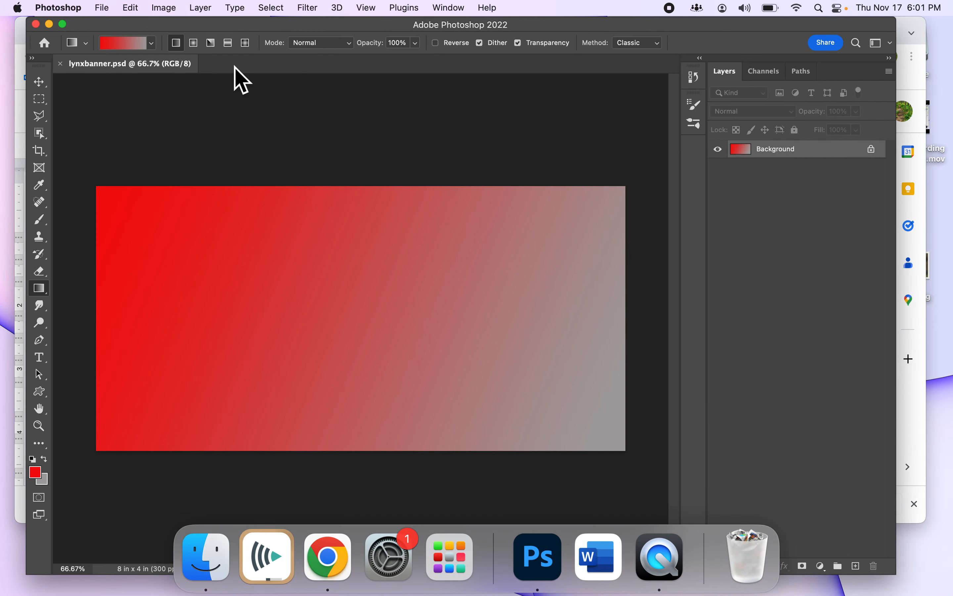
{"action": "left_click", "coordinate": [110, 7]}
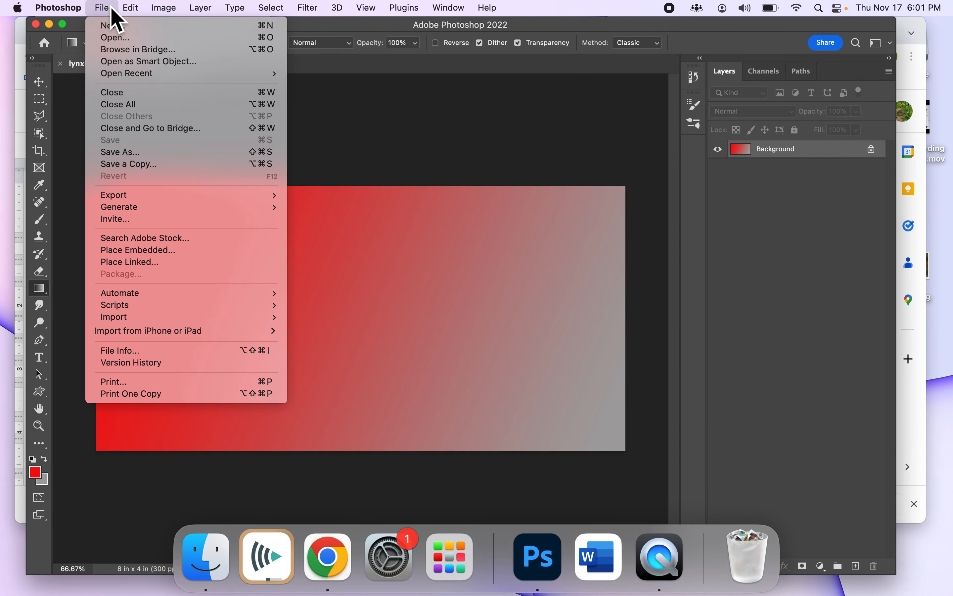
{"action": "left_click", "coordinate": [129, 42]}
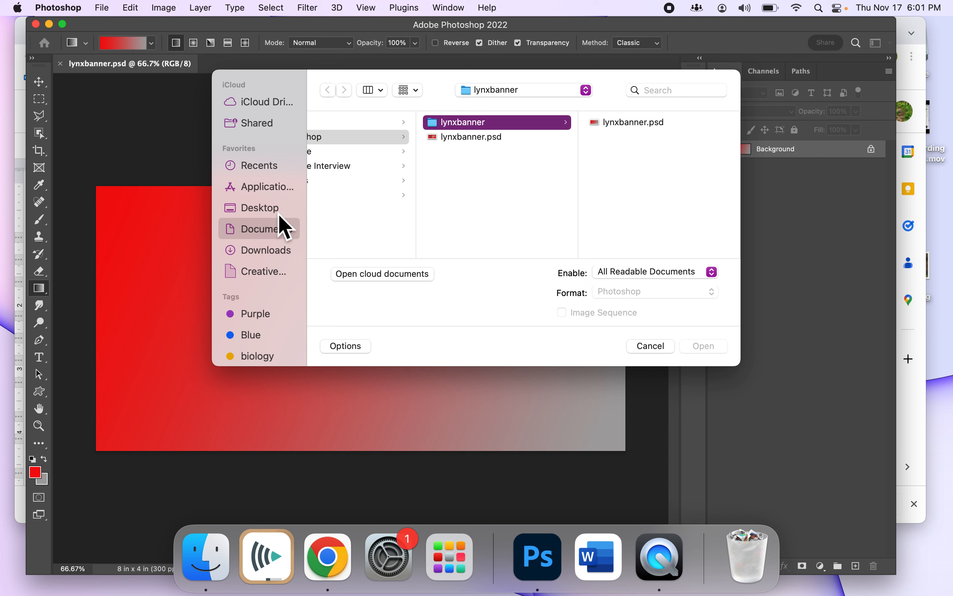
{"action": "left_click", "coordinate": [267, 213]}
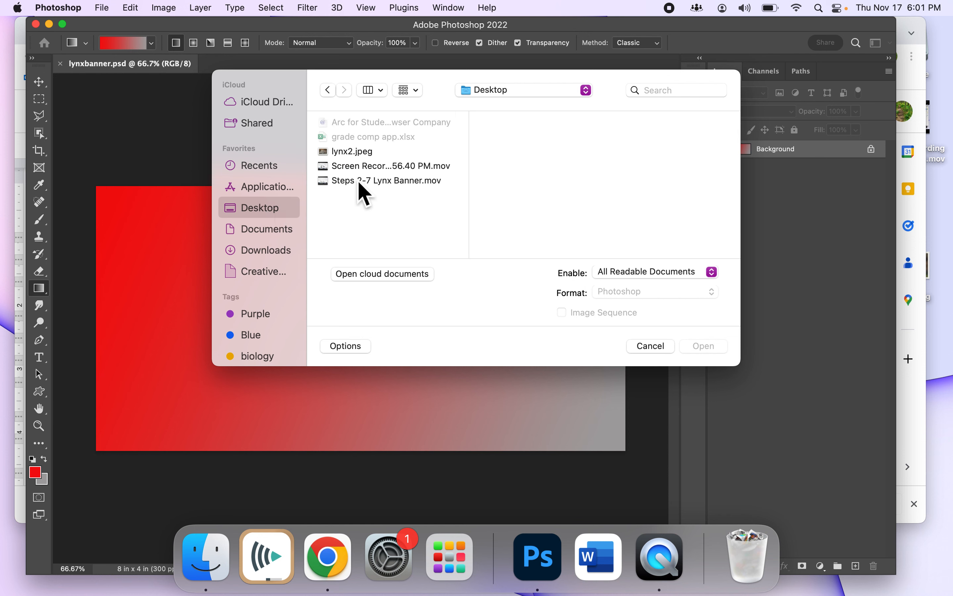
{"action": "left_click", "coordinate": [358, 153]}
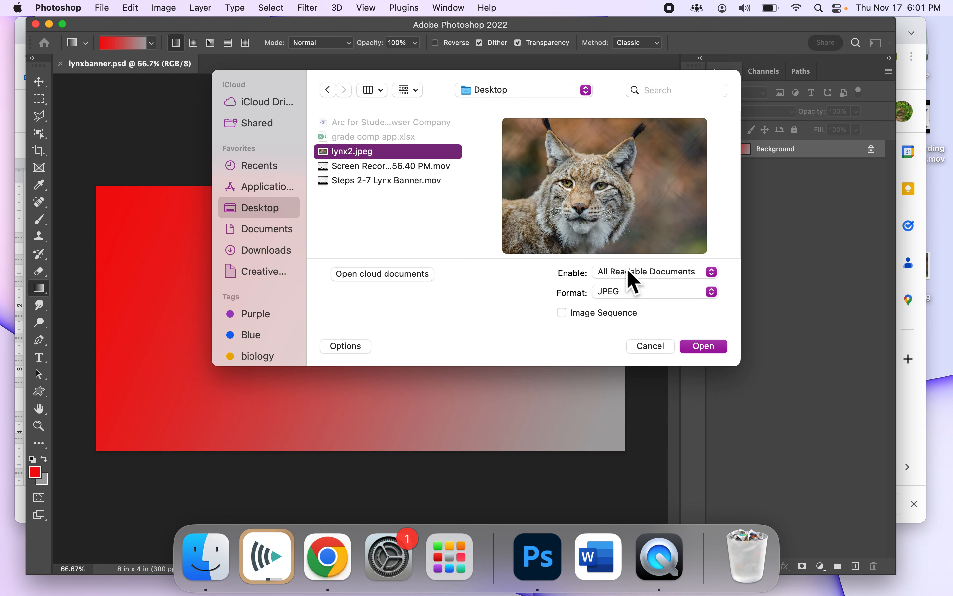
{"action": "left_click", "coordinate": [714, 348]}
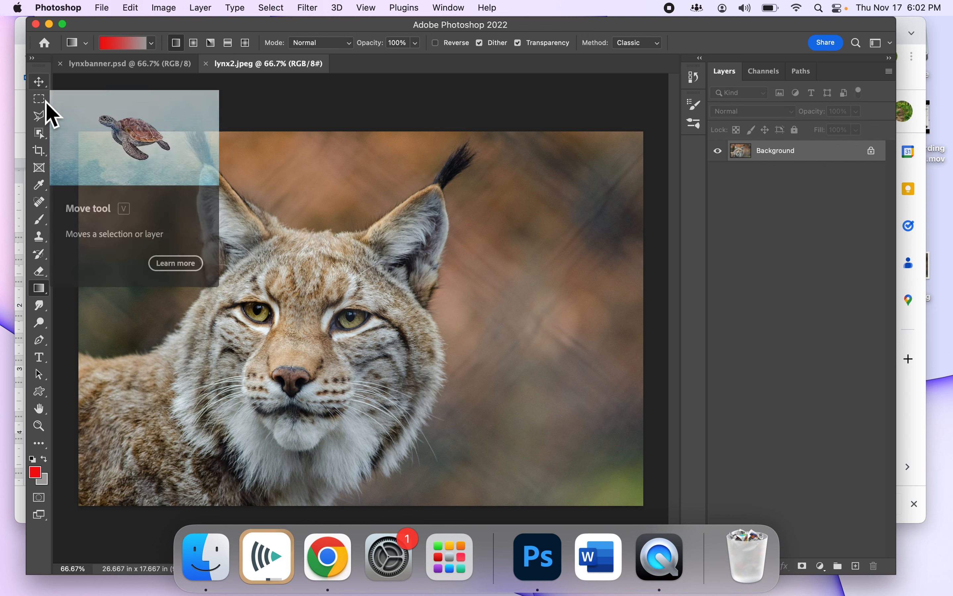
Trace a closed block letter L over the lynx's left-hand ear, eye and muzzle with the Polygonal Lasso tool, feather 0 px
{"action": "left_click", "coordinate": [46, 123]}
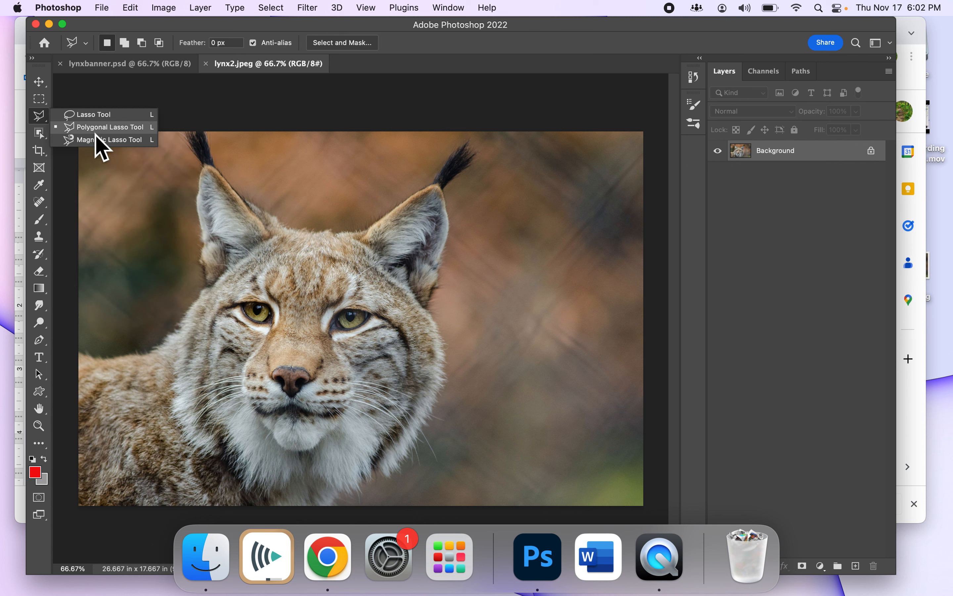
{"action": "left_click", "coordinate": [95, 114]}
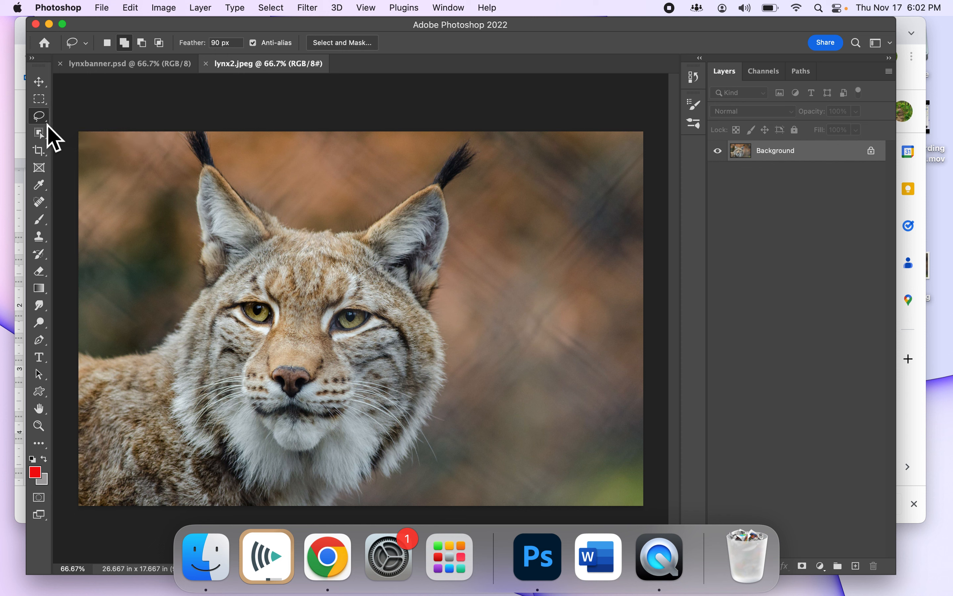
{"action": "left_click", "coordinate": [44, 123]}
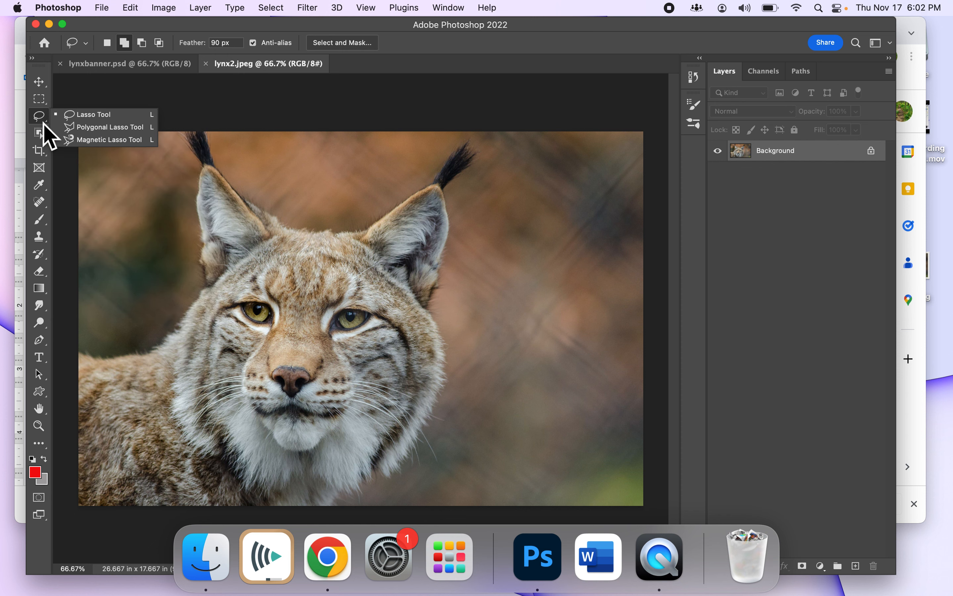
{"action": "left_click", "coordinate": [99, 132]}
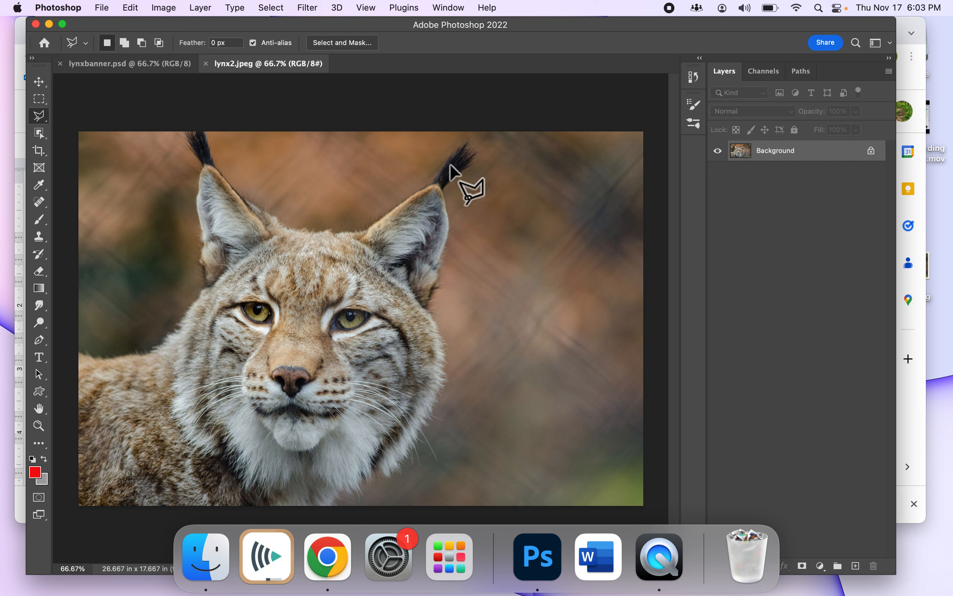
{"action": "left_click", "coordinate": [190, 134]}
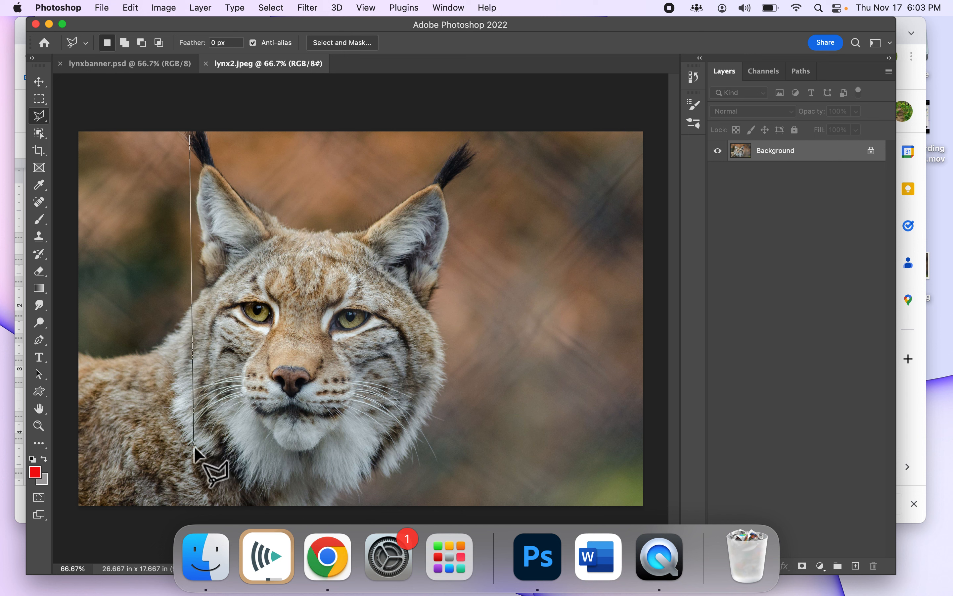
{"action": "left_click", "coordinate": [218, 445]}
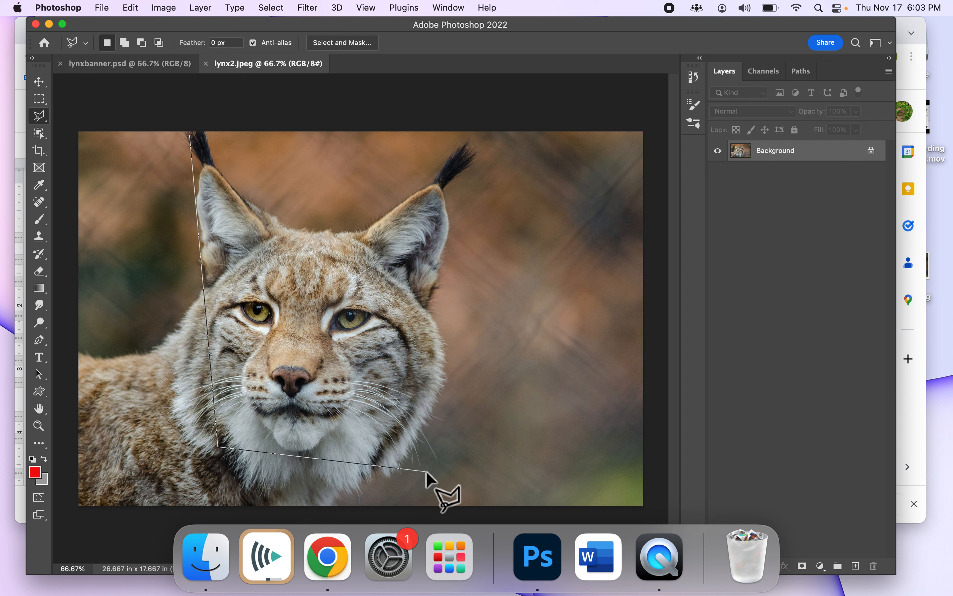
{"action": "left_click", "coordinate": [398, 455]}
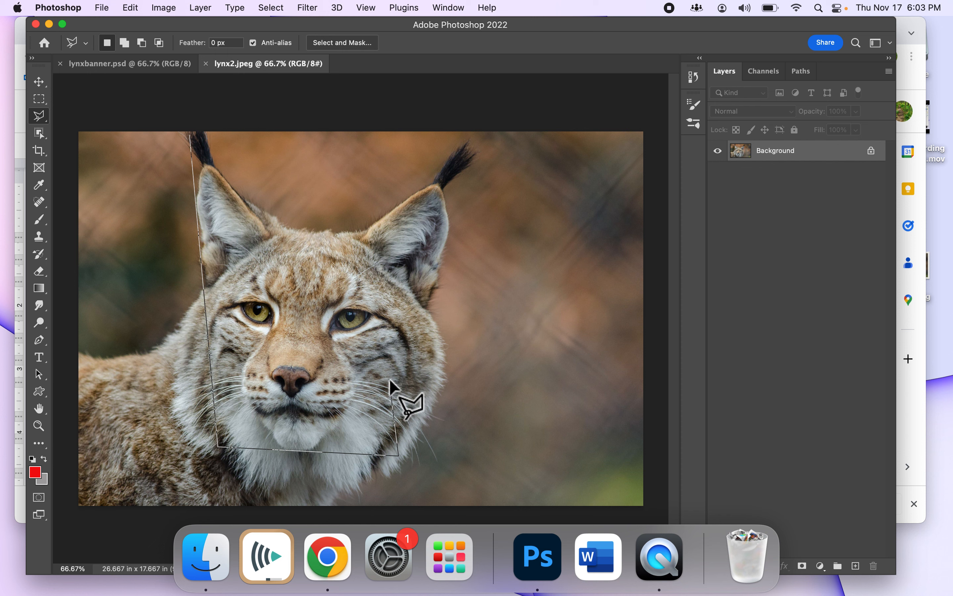
{"action": "left_click", "coordinate": [382, 359]}
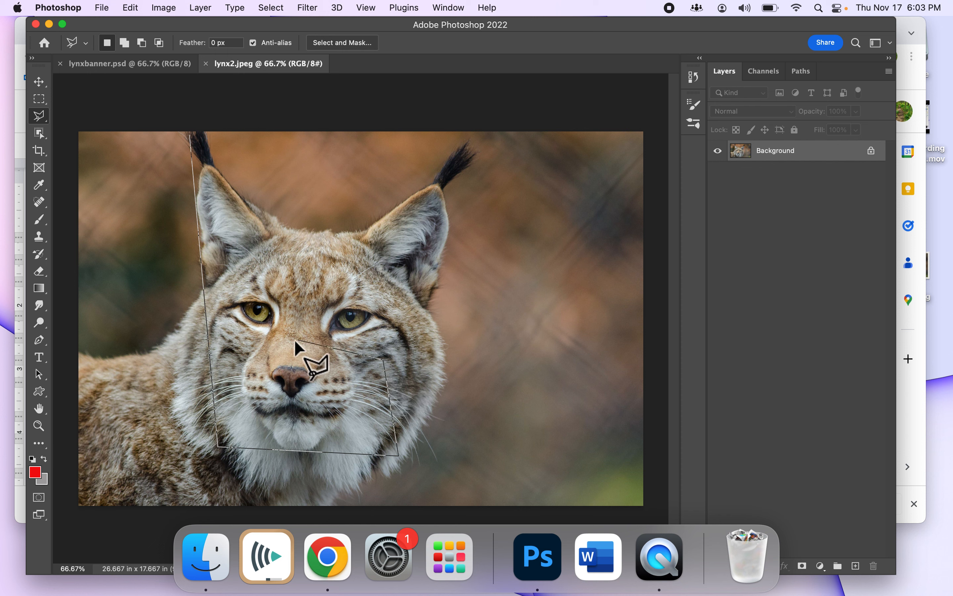
{"action": "left_click", "coordinate": [284, 353]}
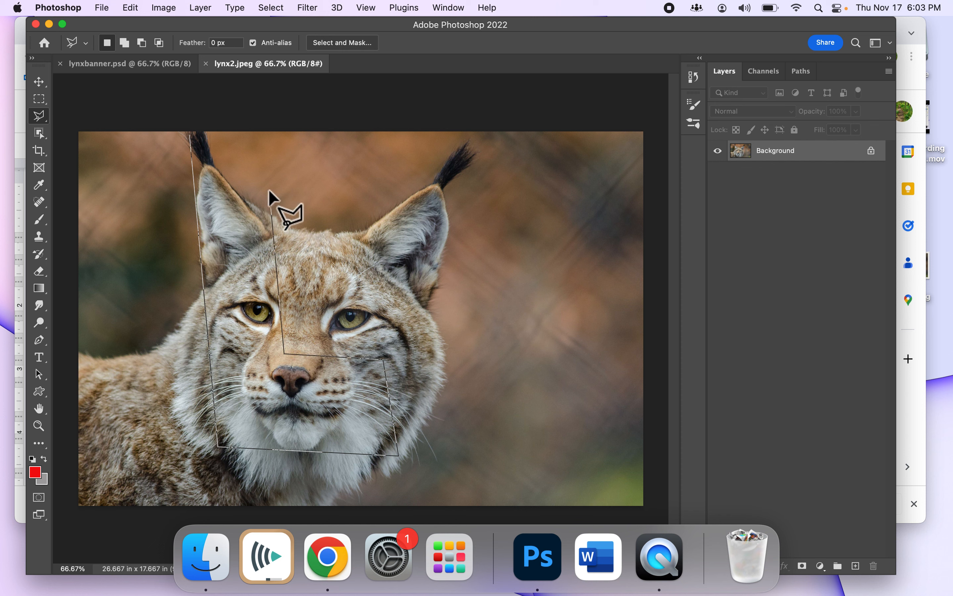
{"action": "left_click", "coordinate": [269, 140]}
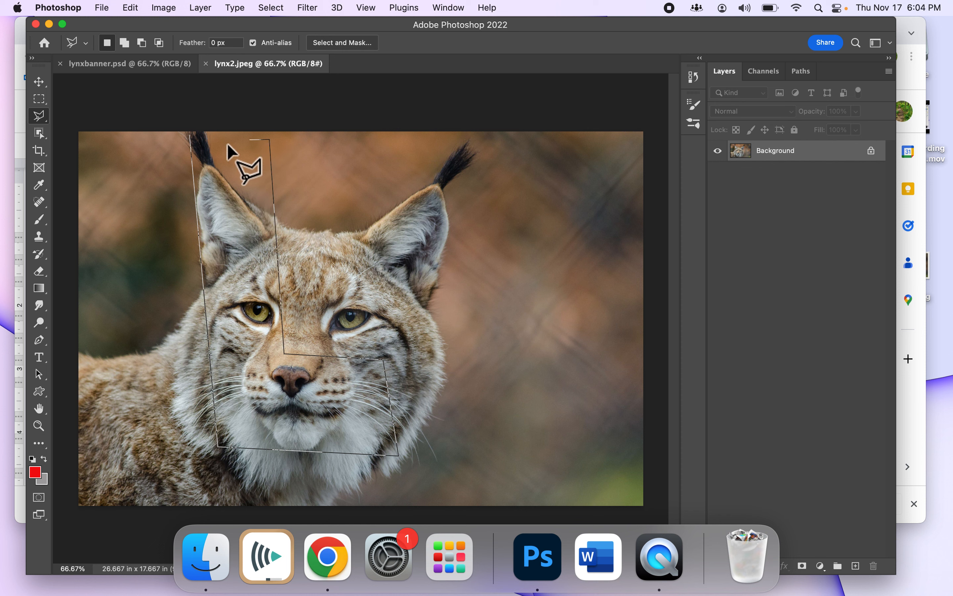
{"action": "left_click", "coordinate": [189, 136]}
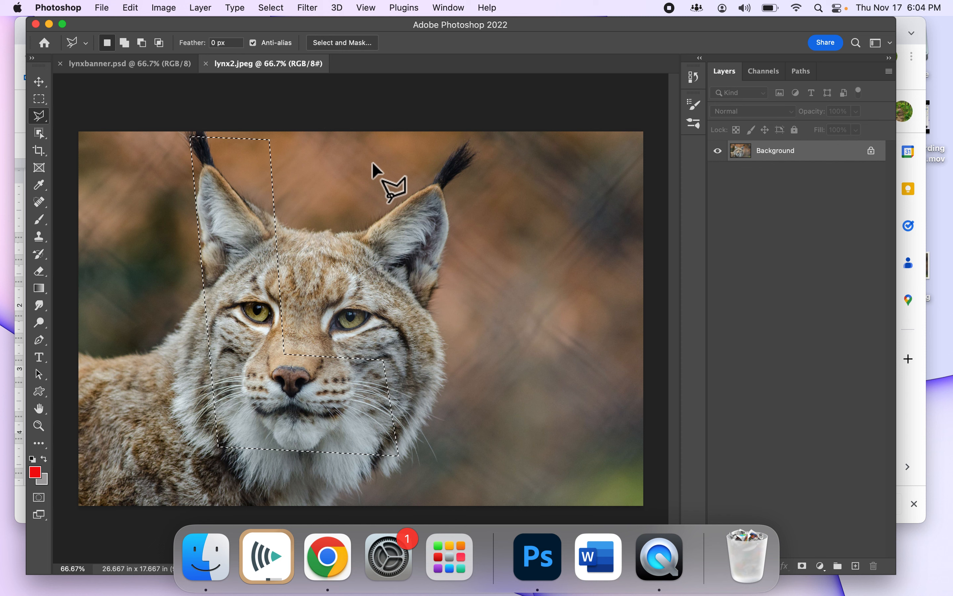
Copy the L-shaped selection into lynxbanner.psd and keep the pasted letter's layer active
{"action": "left_click", "coordinate": [111, 64]}
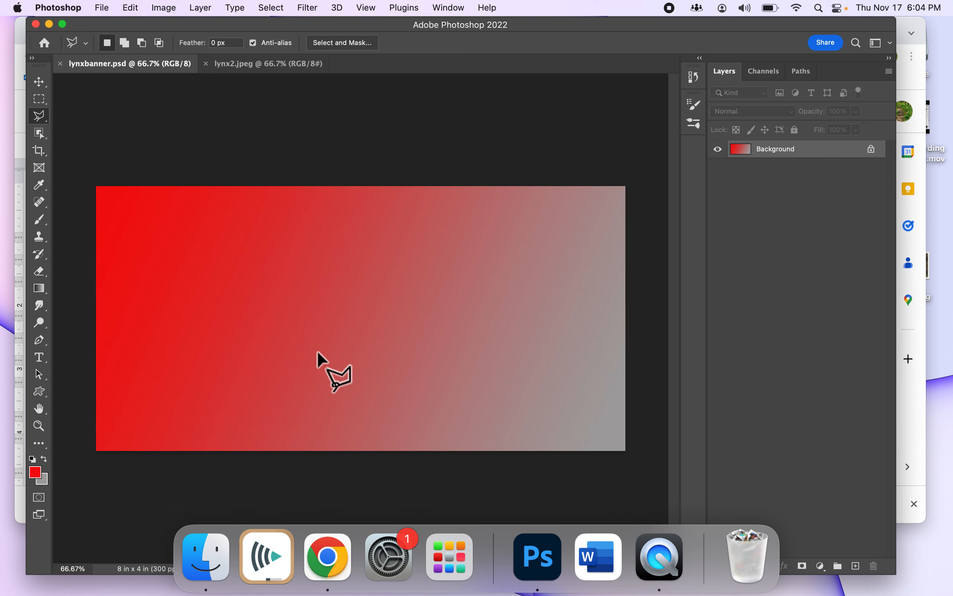
{"action": "key", "text": "super+v"}
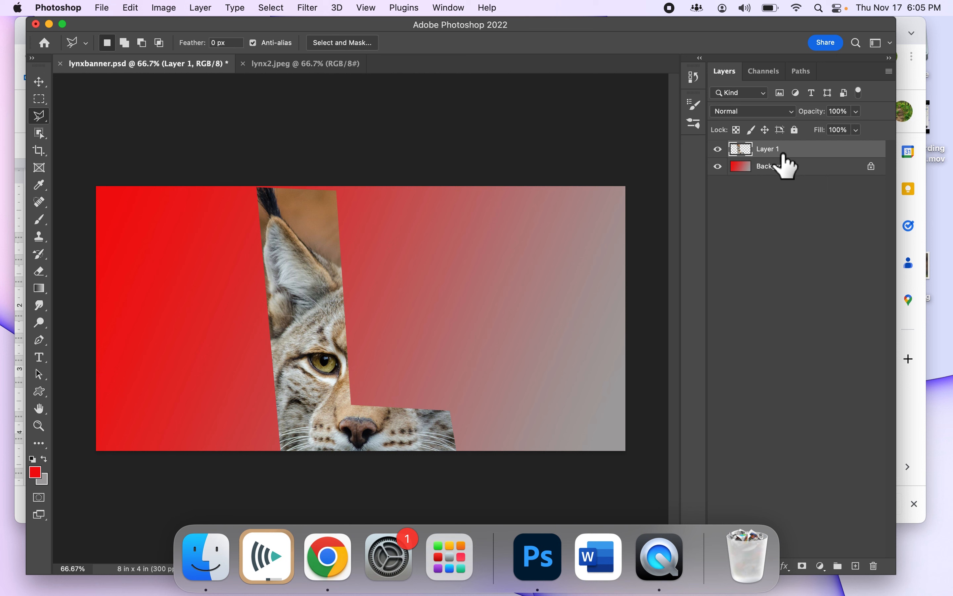
{"action": "left_click", "coordinate": [808, 170]}
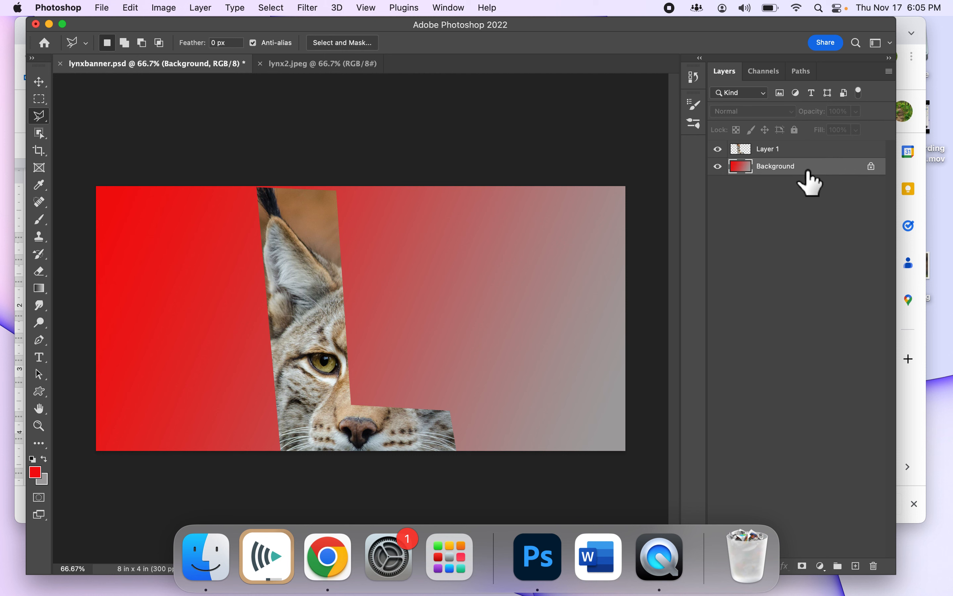
{"action": "left_click", "coordinate": [807, 152]}
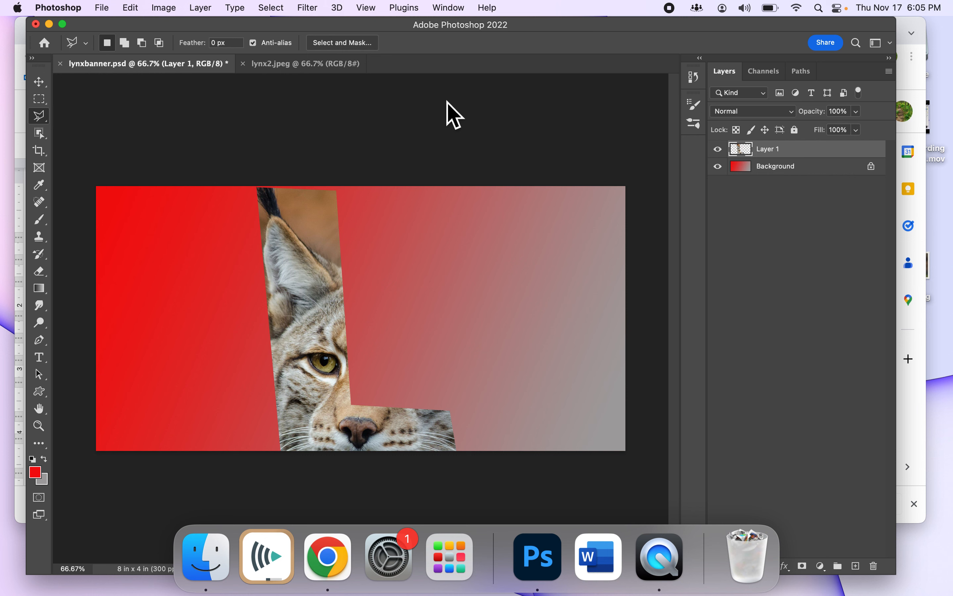
Start a Free Transform on the pasted L and scale it to about 66% width and 75% height
{"action": "left_click", "coordinate": [132, 9]}
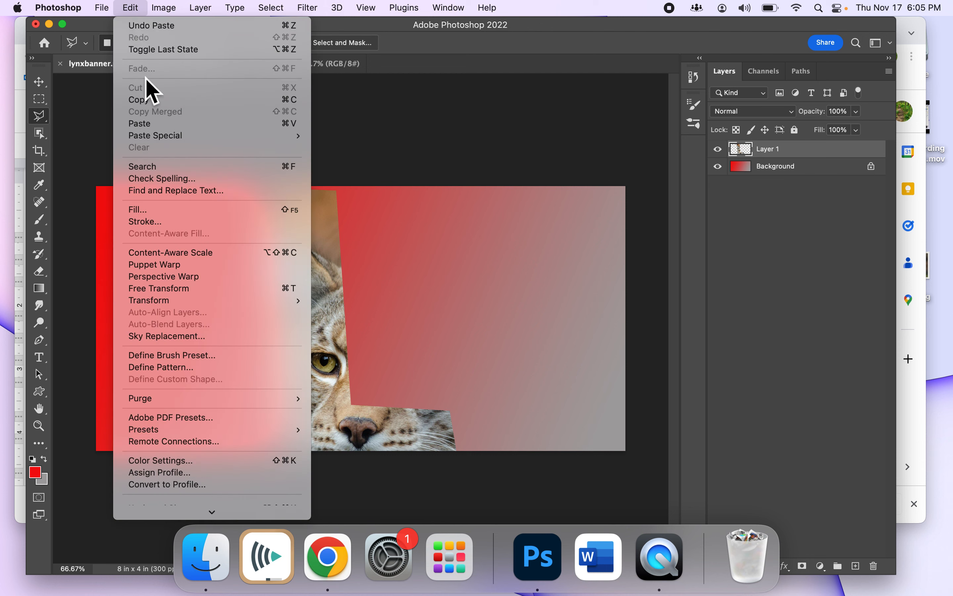
{"action": "left_click", "coordinate": [182, 292]}
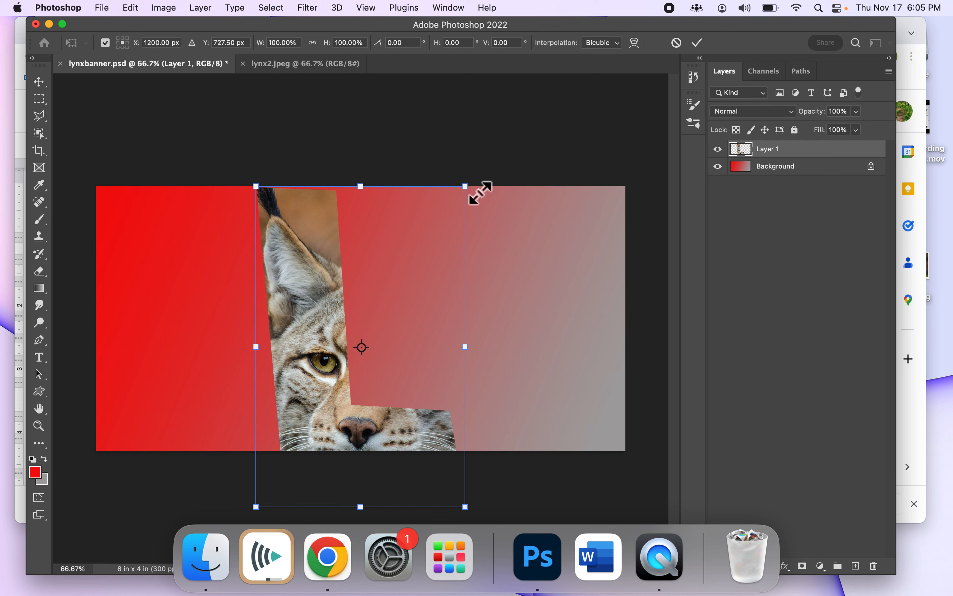
{"action": "left_click_drag", "start_coordinate": [480, 193], "coordinate": [419, 266]}
{"action": "left_click_drag", "start_coordinate": [294, 304], "coordinate": [232, 239]}
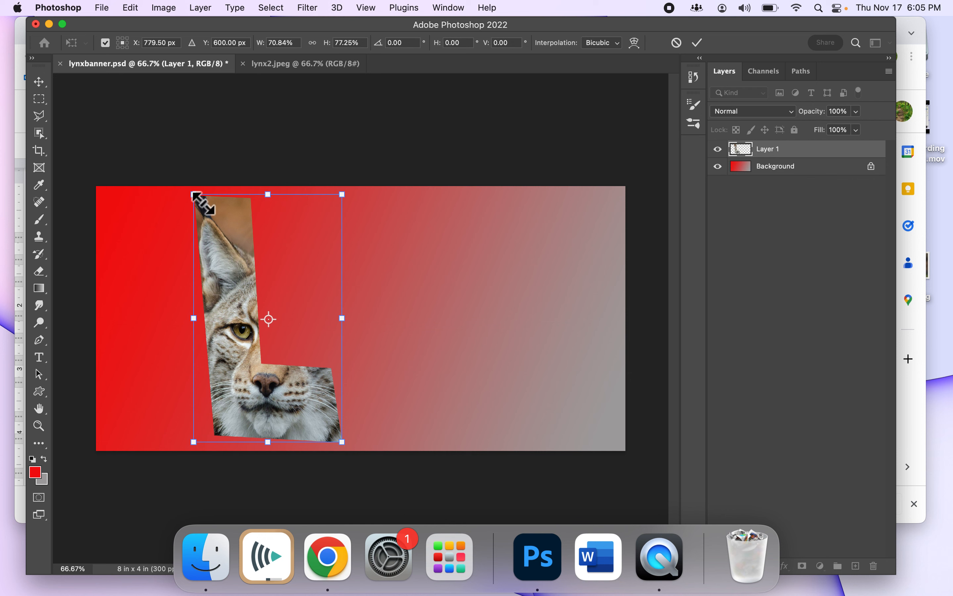
{"action": "left_click_drag", "start_coordinate": [194, 194], "coordinate": [204, 202]}
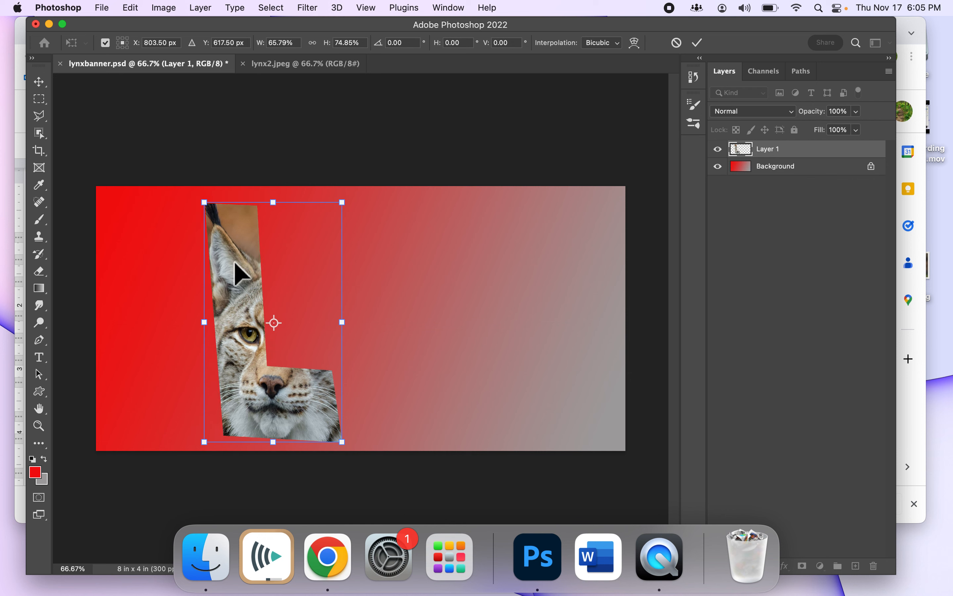
Move the L to the left end of the banner, rotate it to about -11.7° and apply the transform
{"action": "left_click_drag", "start_coordinate": [235, 263], "coordinate": [150, 263]}
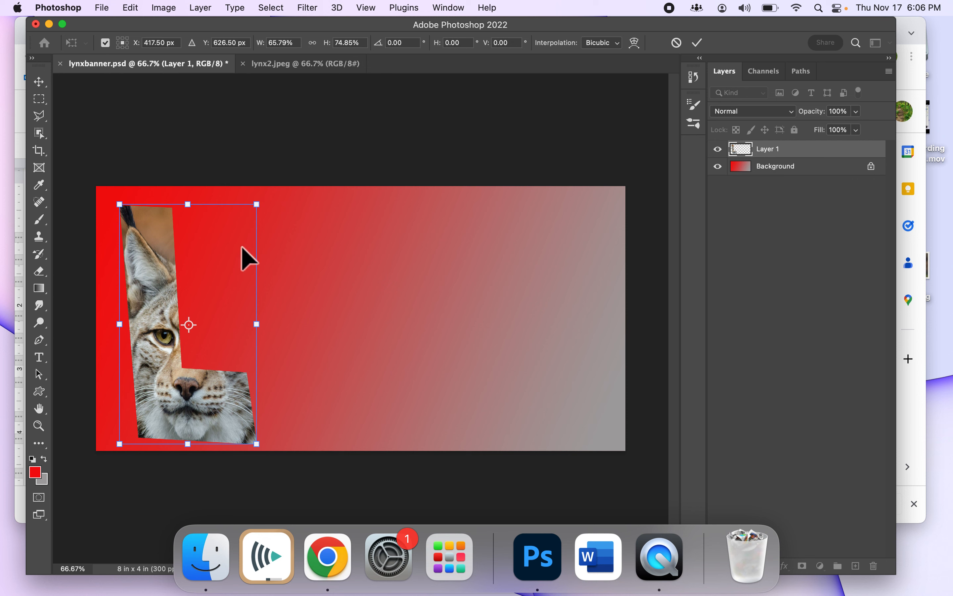
{"action": "left_click_drag", "start_coordinate": [166, 288], "coordinate": [167, 281]}
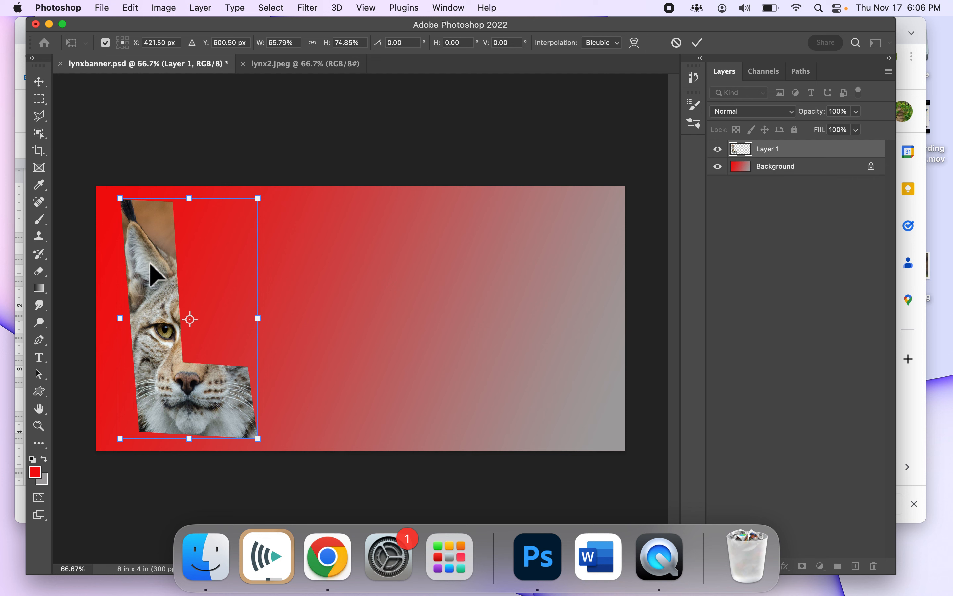
{"action": "mouse_move", "coordinate": [149, 261]}
{"action": "left_mouse_down"}
{"action": "mouse_move", "coordinate": [176, 263]}
{"action": "mouse_move", "coordinate": [155, 261]}
{"action": "left_mouse_up"}
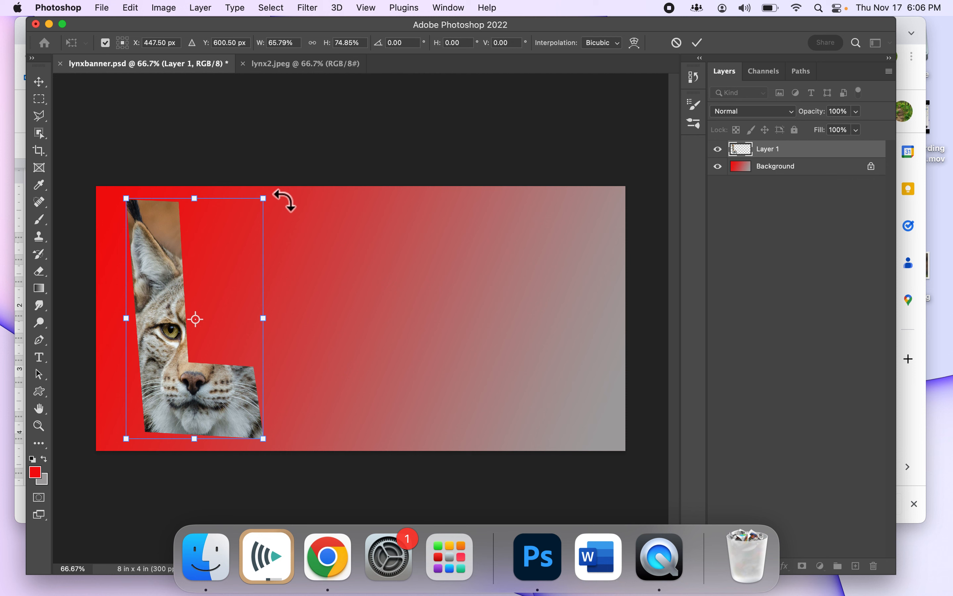
{"action": "left_click_drag", "start_coordinate": [282, 199], "coordinate": [254, 189]}
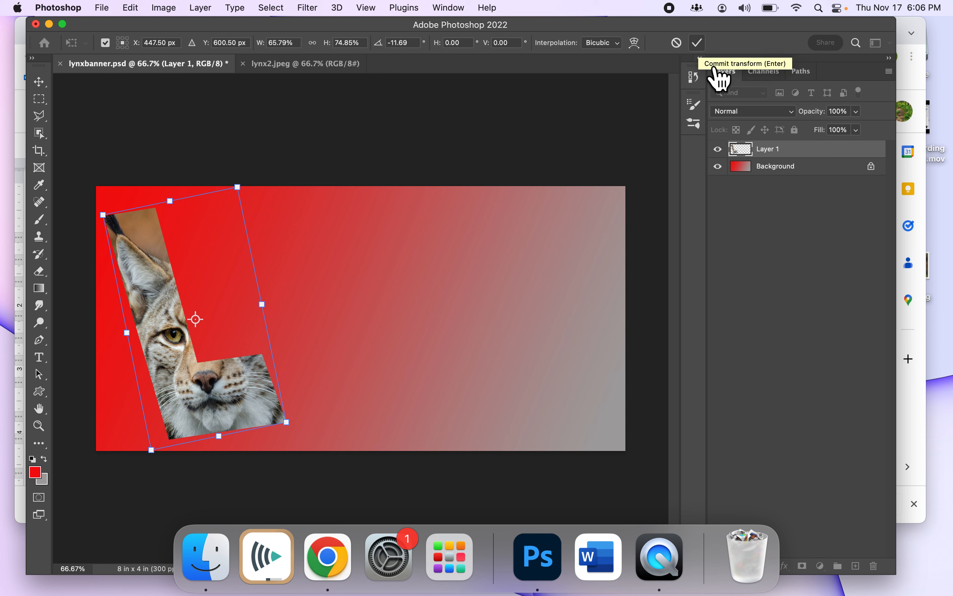
{"action": "left_click", "coordinate": [695, 46]}
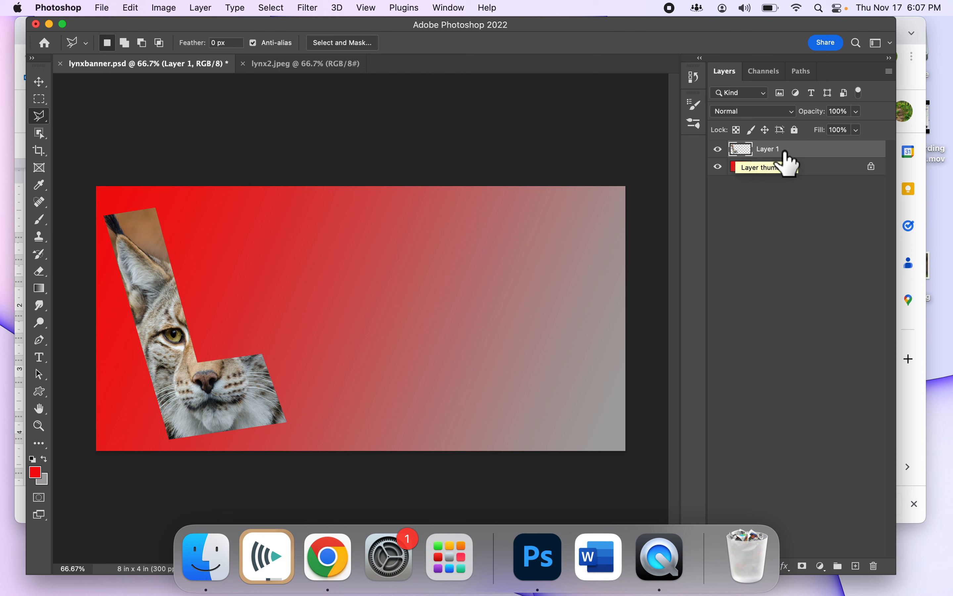
Free-transform the L again to about 89% width and 95% height, rotate it about 27.6°, shift it slightly left and apply
{"action": "left_click", "coordinate": [130, 8]}
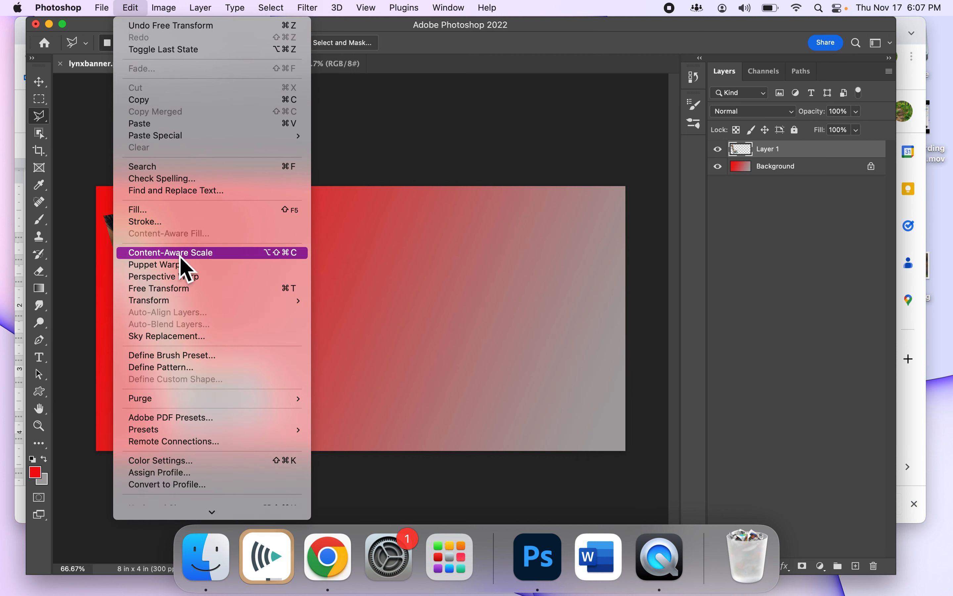
{"action": "left_click", "coordinate": [185, 288]}
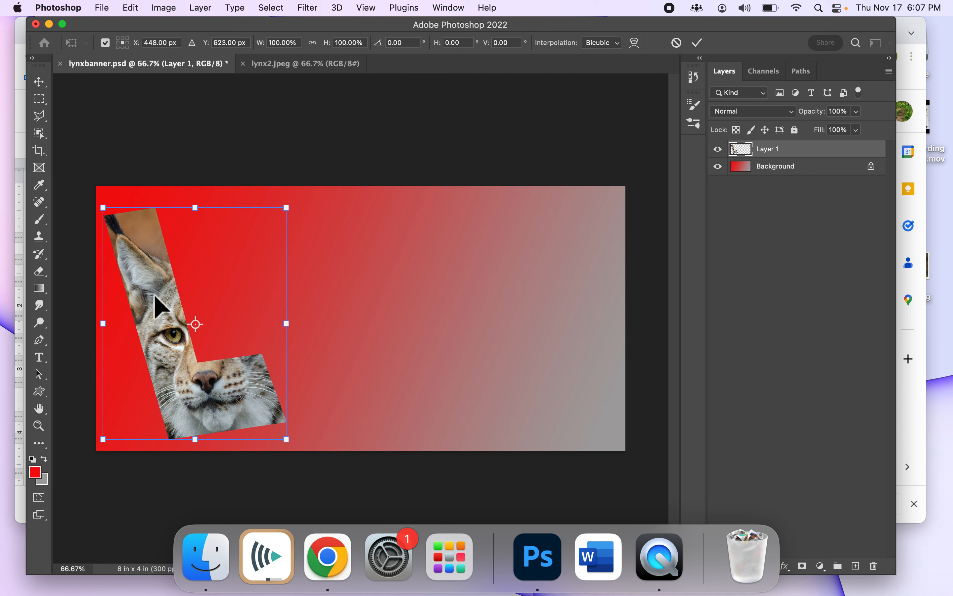
{"action": "left_click_drag", "start_coordinate": [104, 209], "coordinate": [123, 218]}
{"action": "left_click_drag", "start_coordinate": [308, 221], "coordinate": [335, 285]}
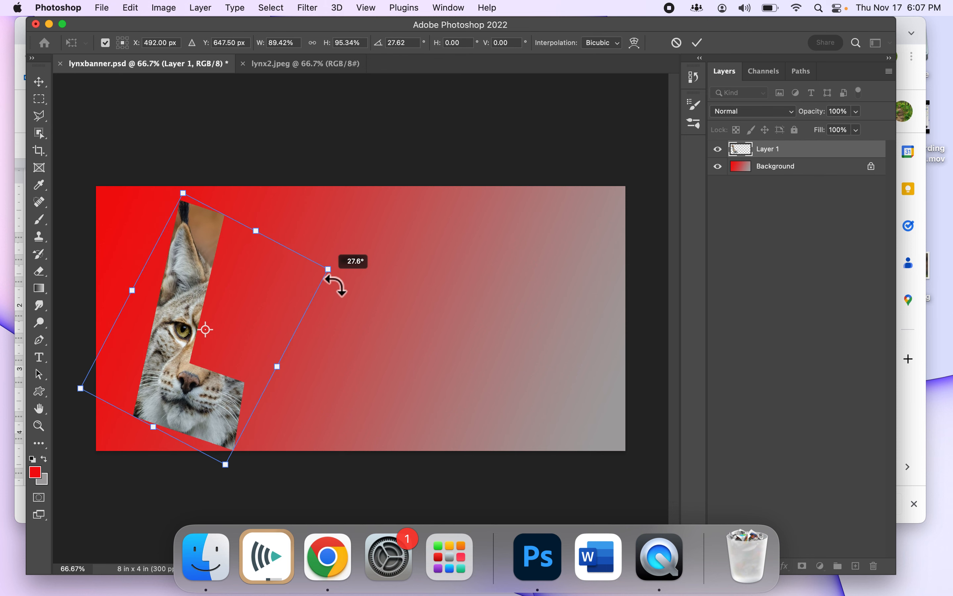
{"action": "left_click_drag", "start_coordinate": [183, 263], "coordinate": [168, 260]}
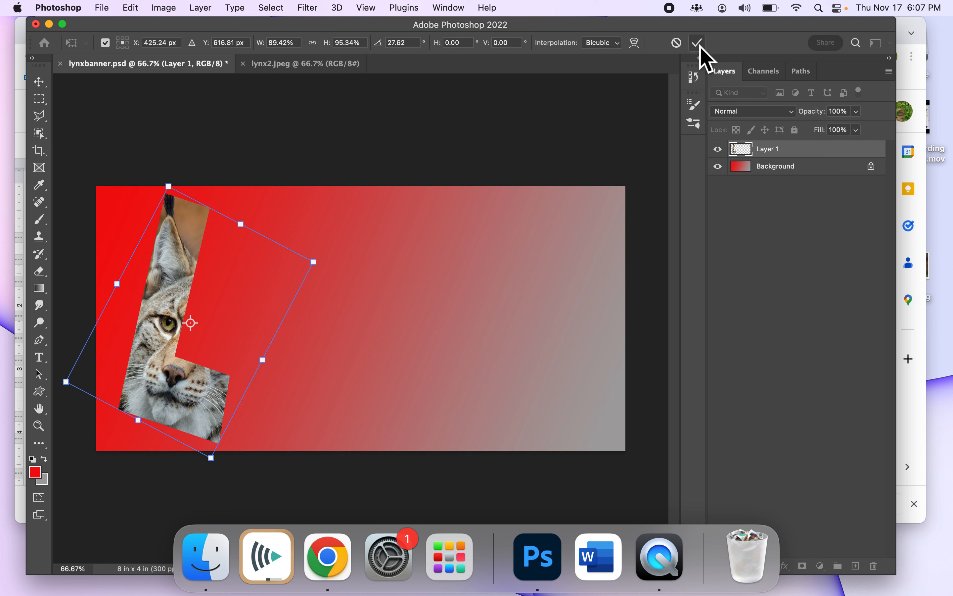
{"action": "key", "text": "Return"}
{"action": "key", "text": "l"}
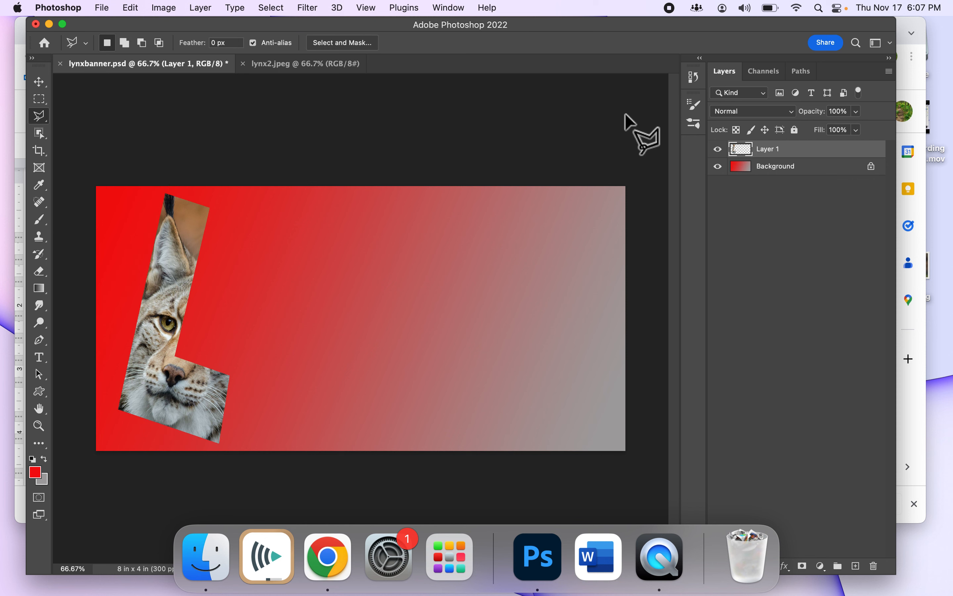
Save lynxbanner.psd with Maximize Compatibility kept on
{"action": "key", "text": "super+s"}
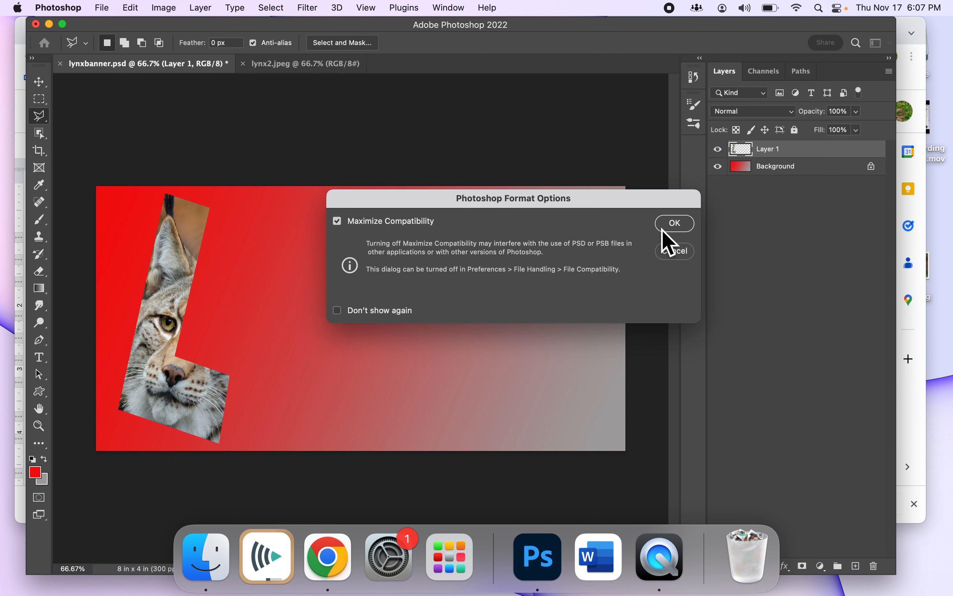
{"action": "left_click", "coordinate": [678, 228]}
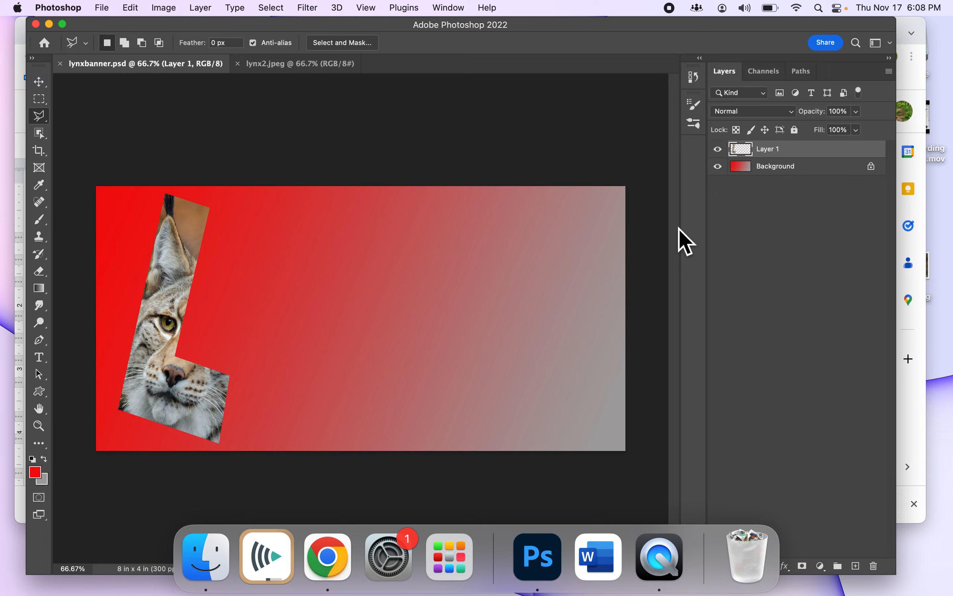
Switch to the Lynx Banner document in Google Docs and review steps 8 to 18 of the letter-tracing instructions
{"action": "key", "text": "ctrl+Up"}
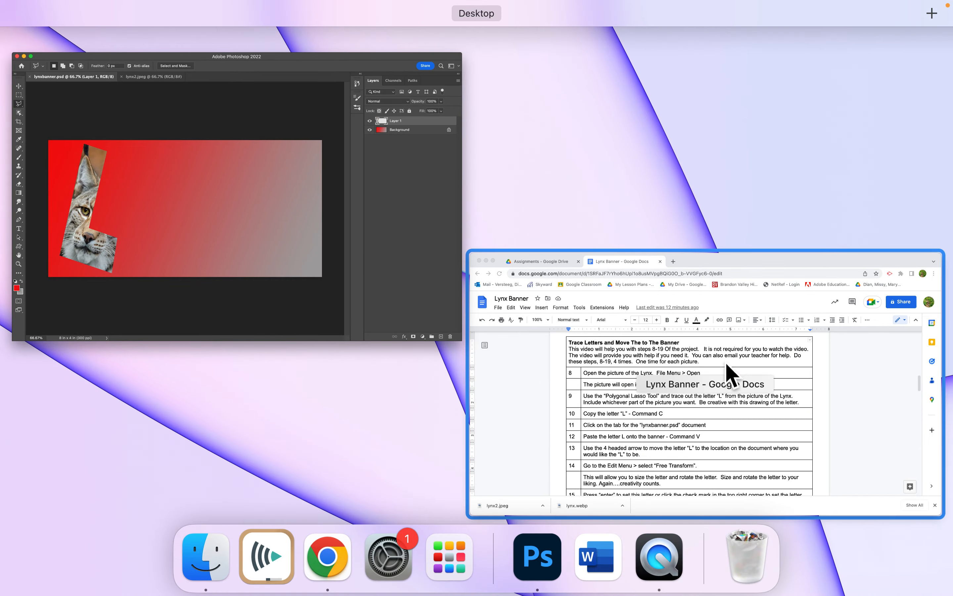
{"action": "left_click", "coordinate": [666, 366]}
{"action": "scroll", "coordinate": [422, 337], "scroll_direction": "down", "scroll_amount": 5}
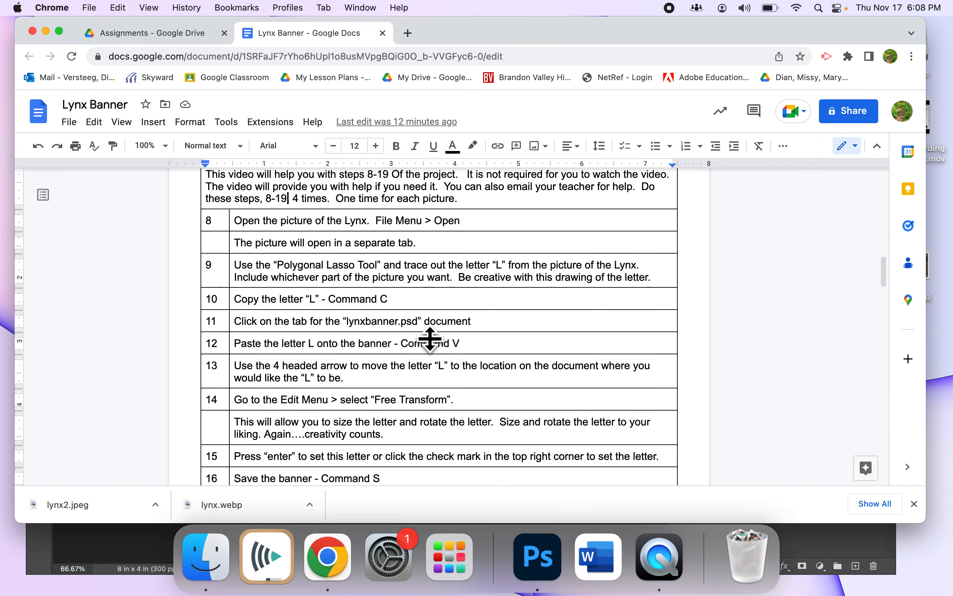
{"action": "scroll", "coordinate": [423, 337], "scroll_direction": "down", "scroll_amount": 2}
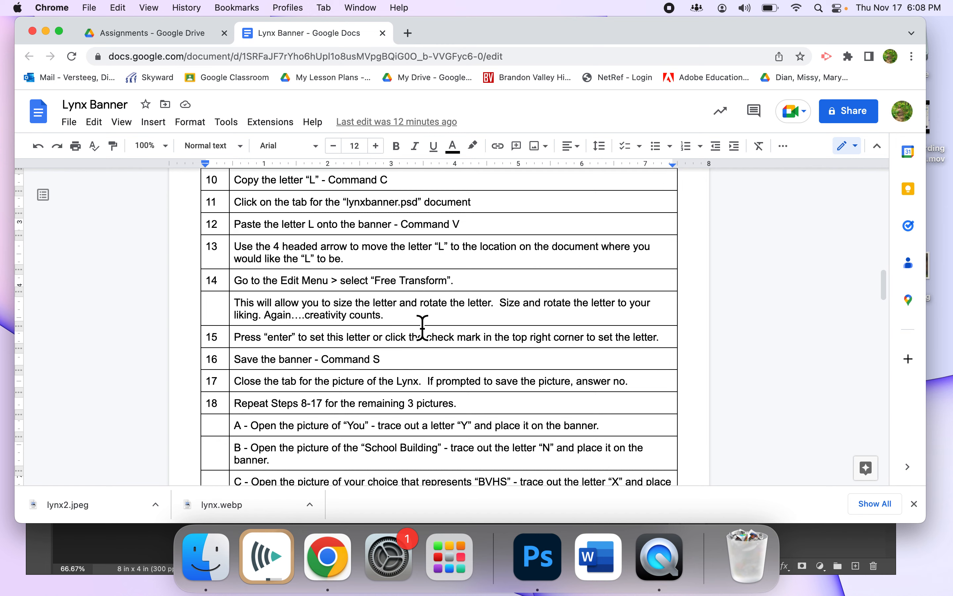
{"action": "scroll", "coordinate": [424, 333], "scroll_direction": "up", "scroll_amount": 4}
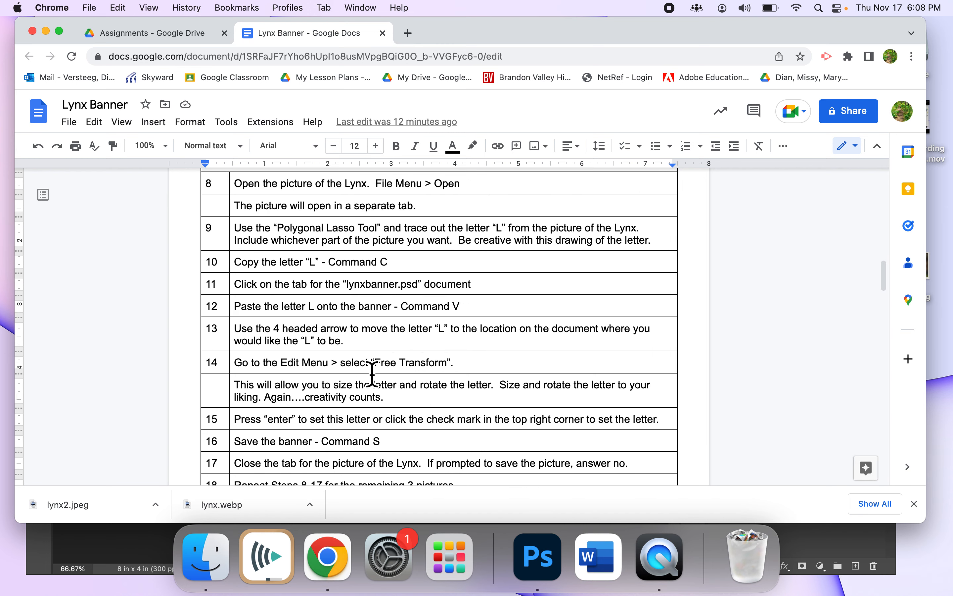
{"action": "scroll", "coordinate": [371, 374], "scroll_direction": "down", "scroll_amount": 4}
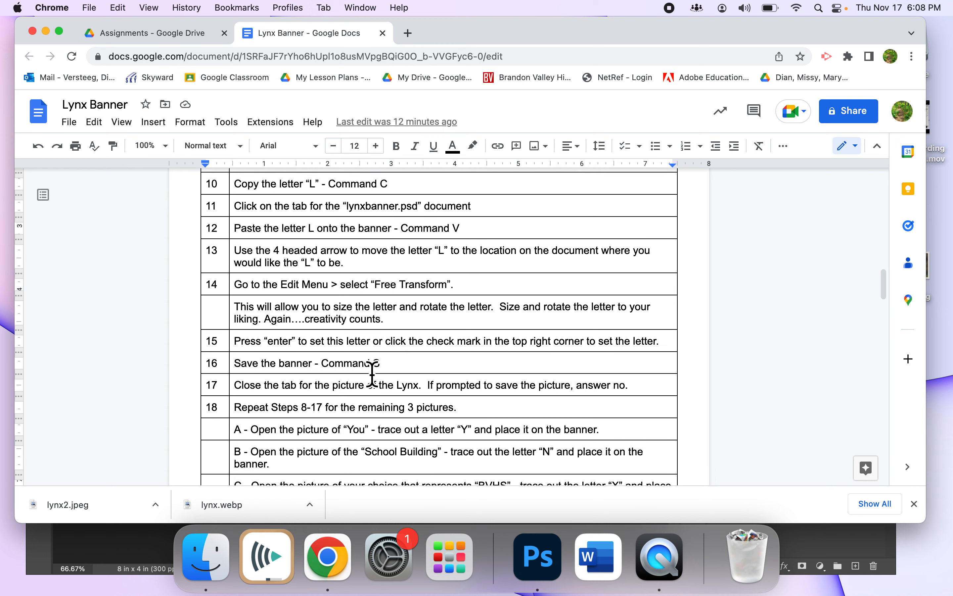
{"action": "scroll", "coordinate": [372, 374], "scroll_direction": "down", "scroll_amount": 4}
{"action": "scroll", "coordinate": [372, 373], "scroll_direction": "up", "scroll_amount": 3}
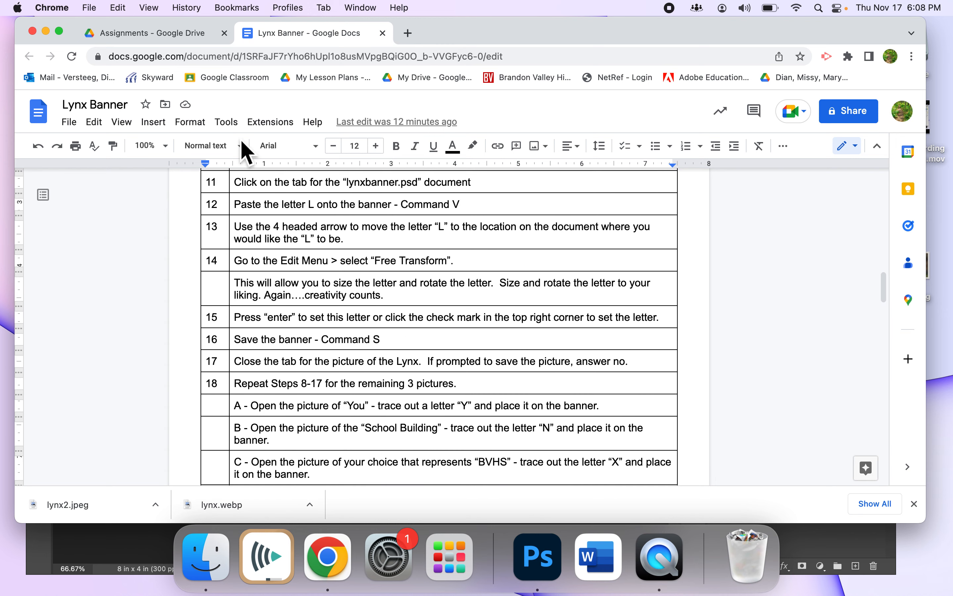
Return to Photoshop and close the lynx2.jpeg picture, leaving lynxbanner.psd open
{"action": "left_click", "coordinate": [112, 548]}
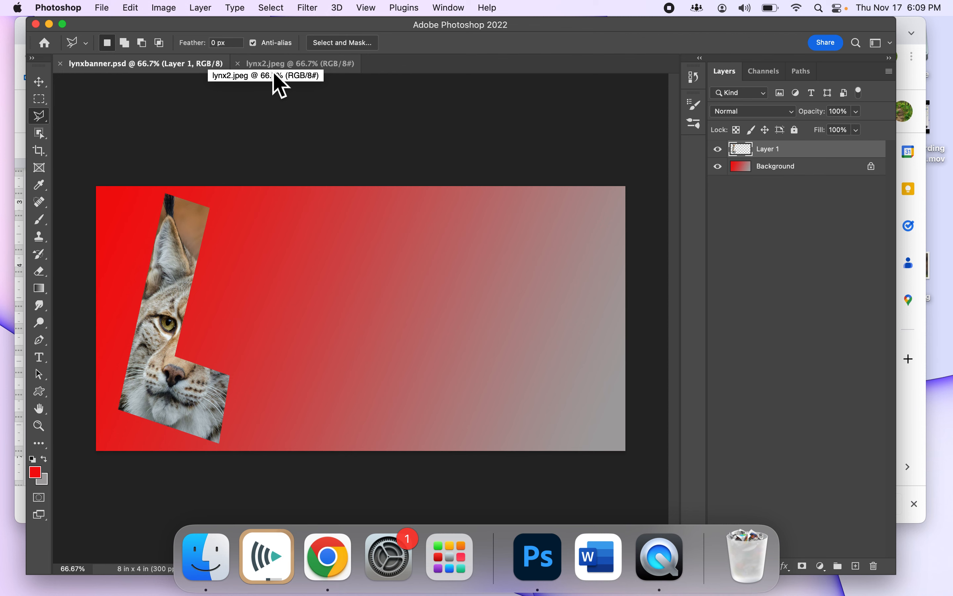
{"action": "left_click", "coordinate": [274, 72]}
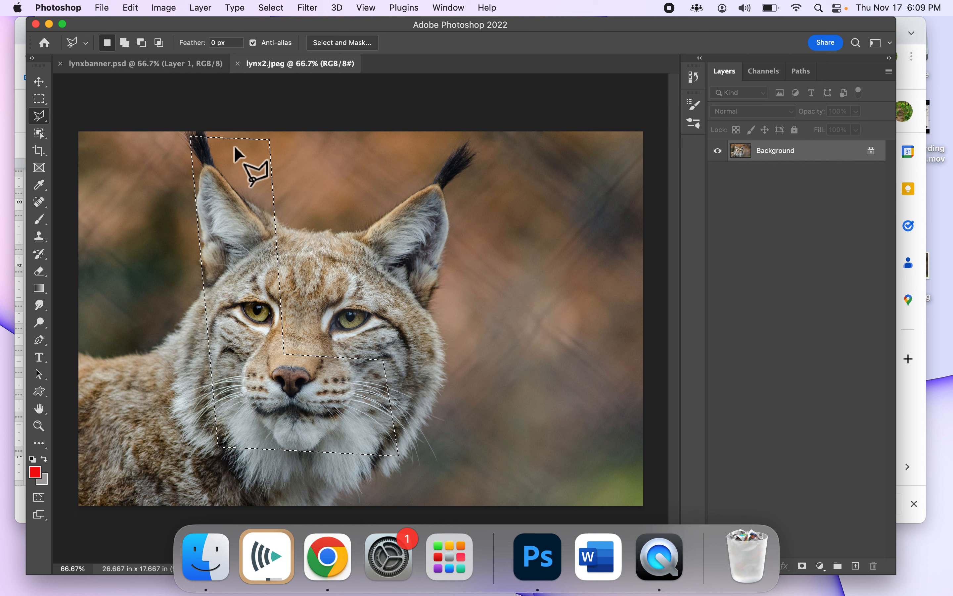
{"action": "left_click", "coordinate": [243, 67]}
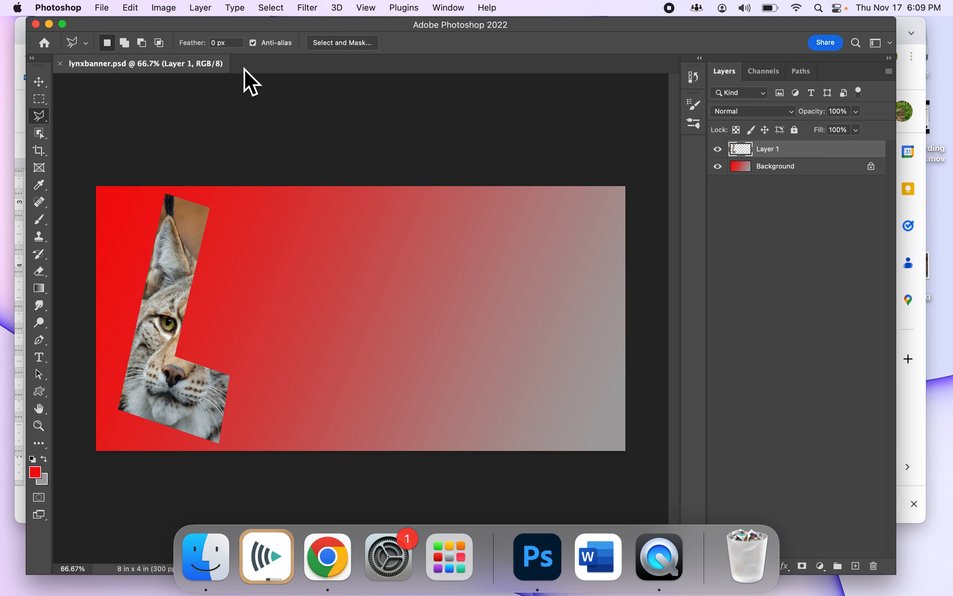